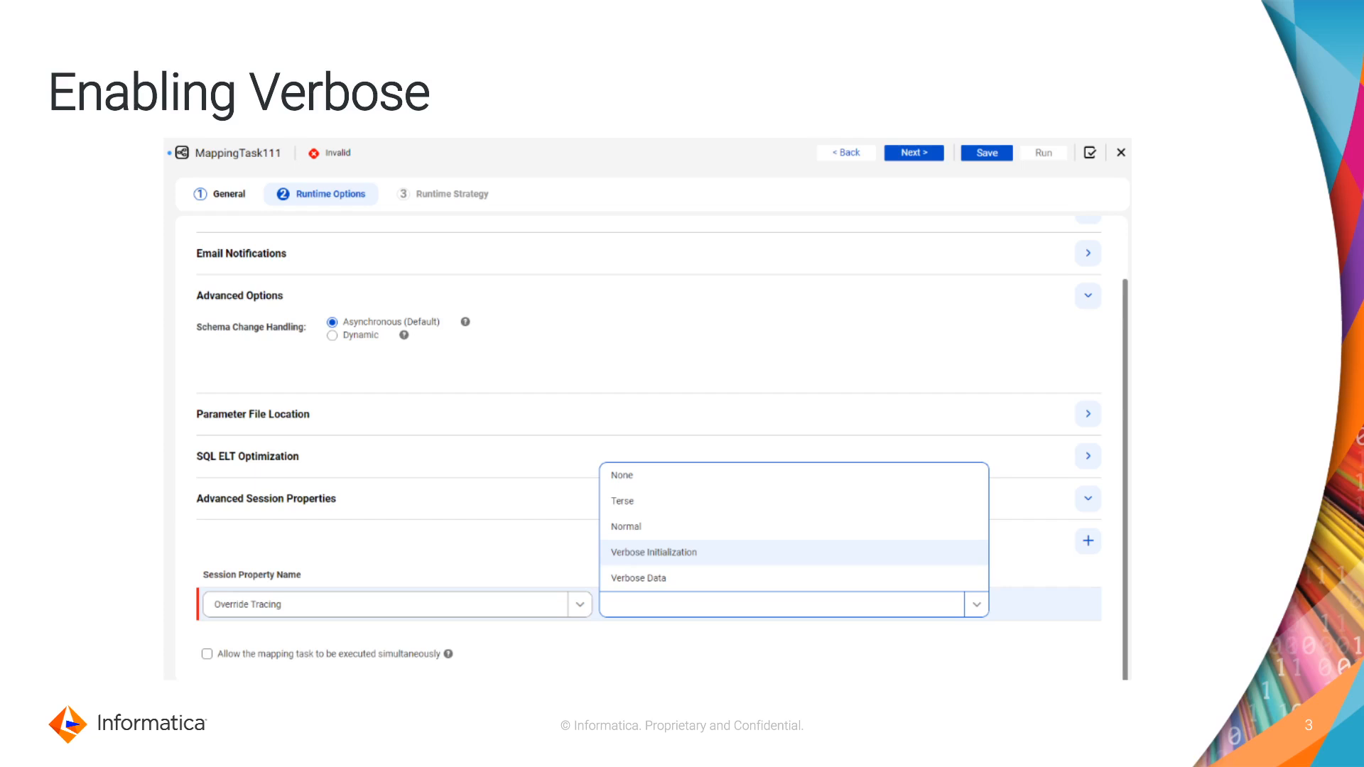
pyautogui.press('Right')
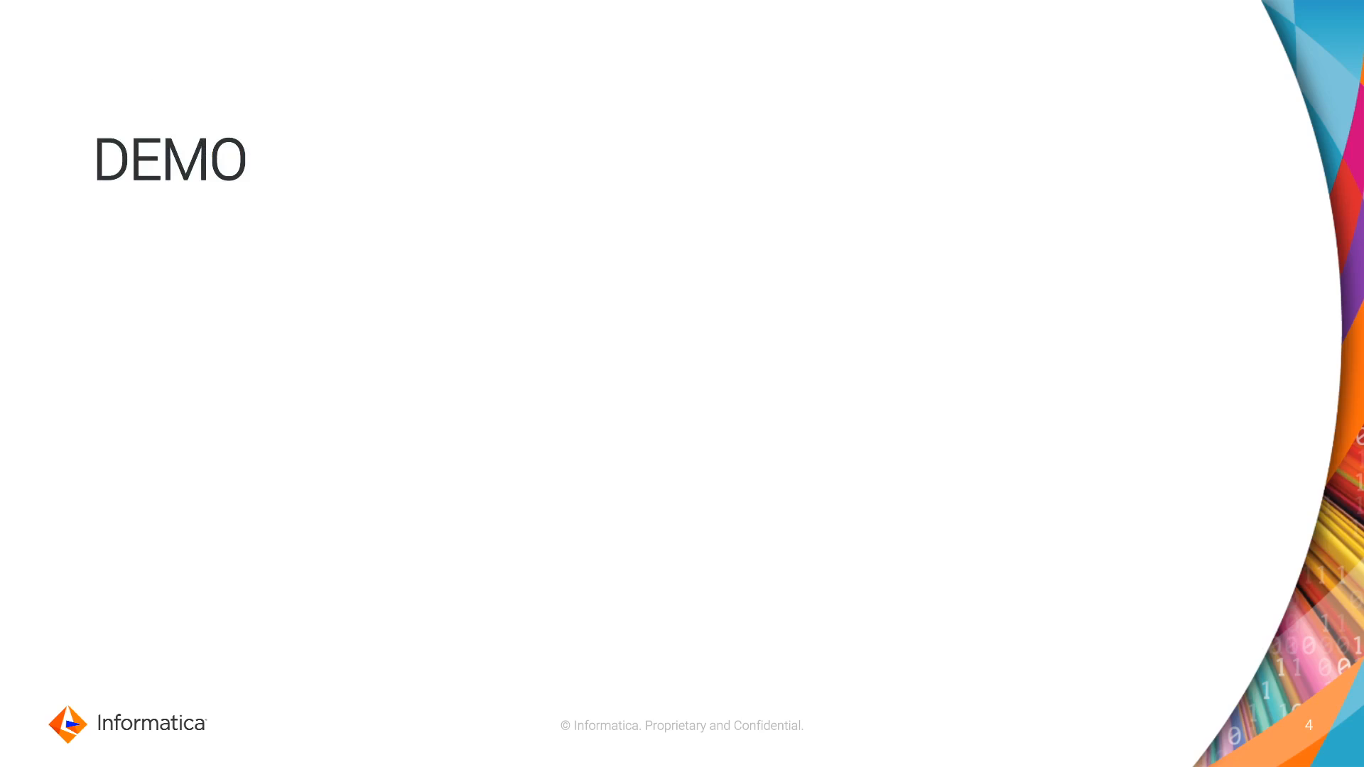
# Switch to Informatica Data Integration and create a new mapping task from the s3_to_synapse_04638377 mapping
pyautogui.hotkey('alt', 'Tab')
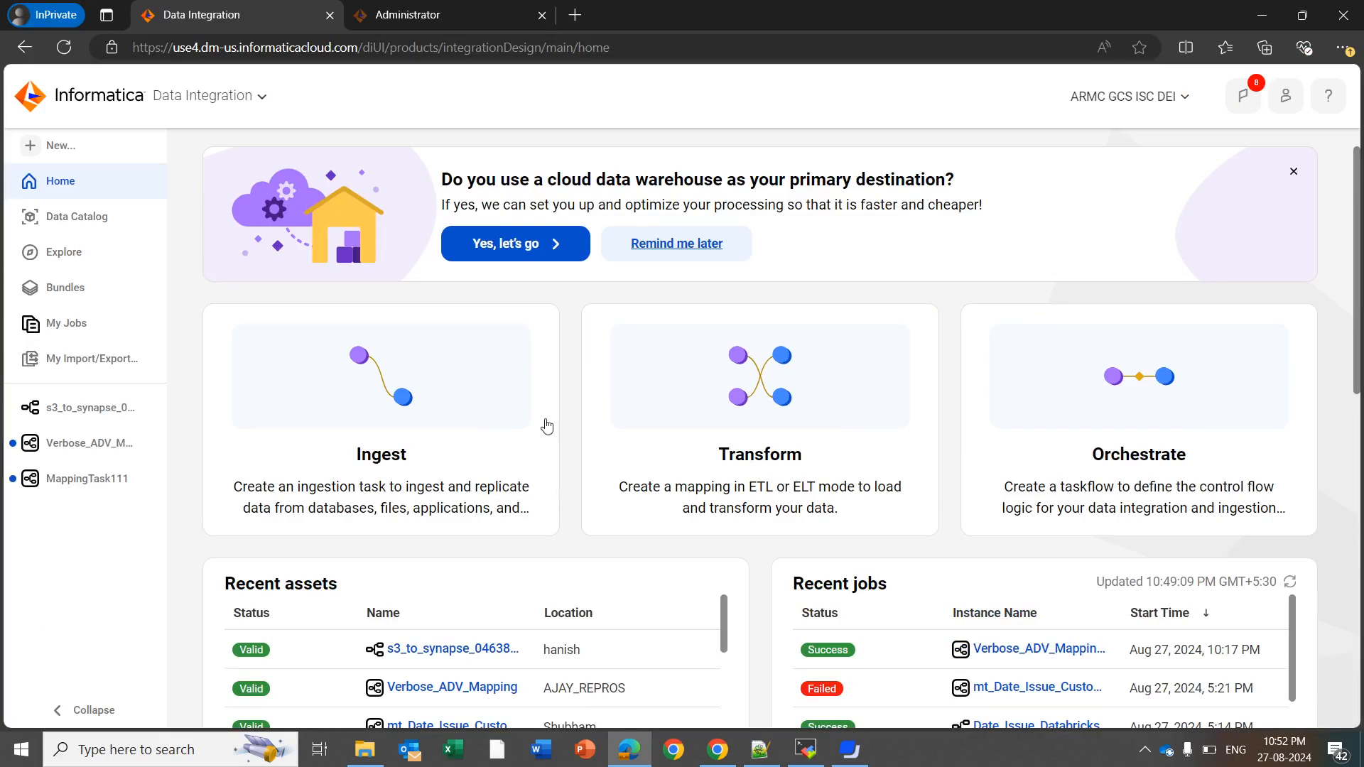
pyautogui.click(87, 421)
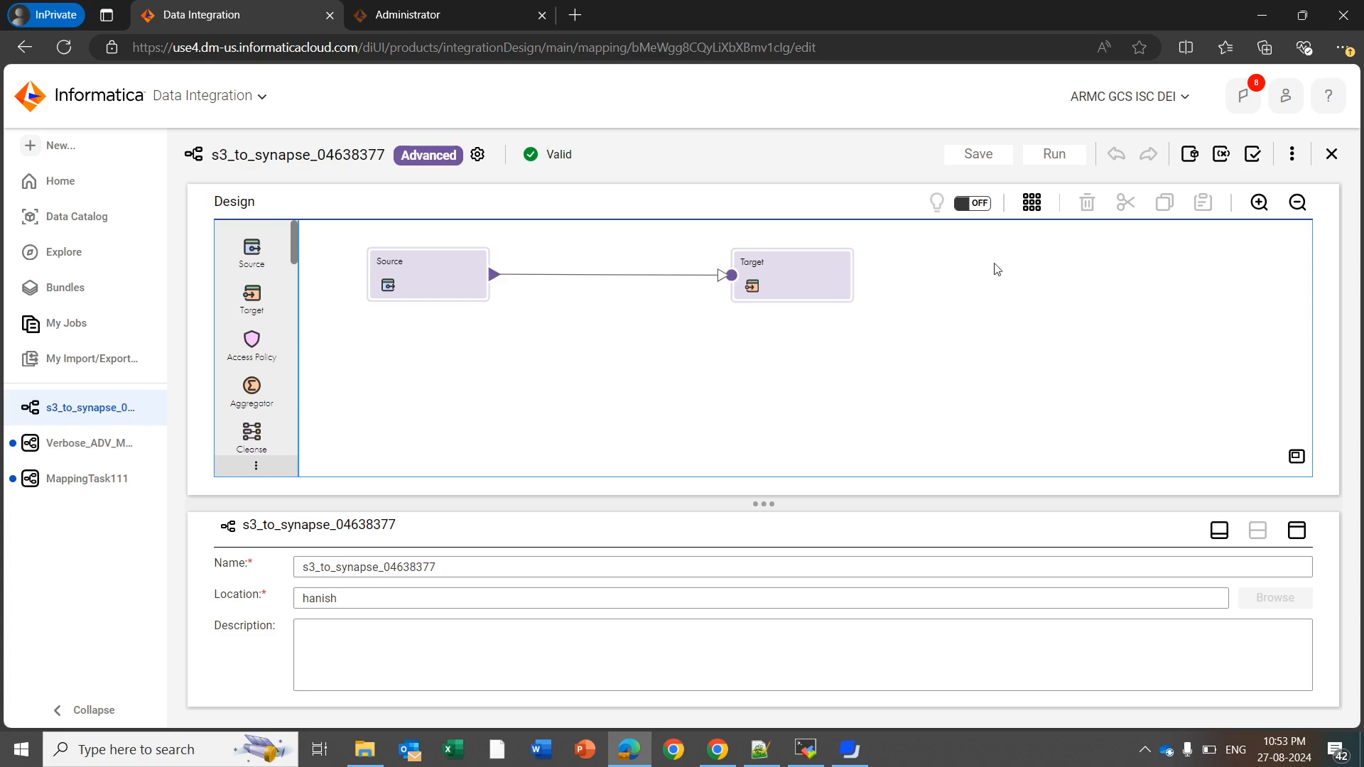
pyautogui.click(1293, 166)
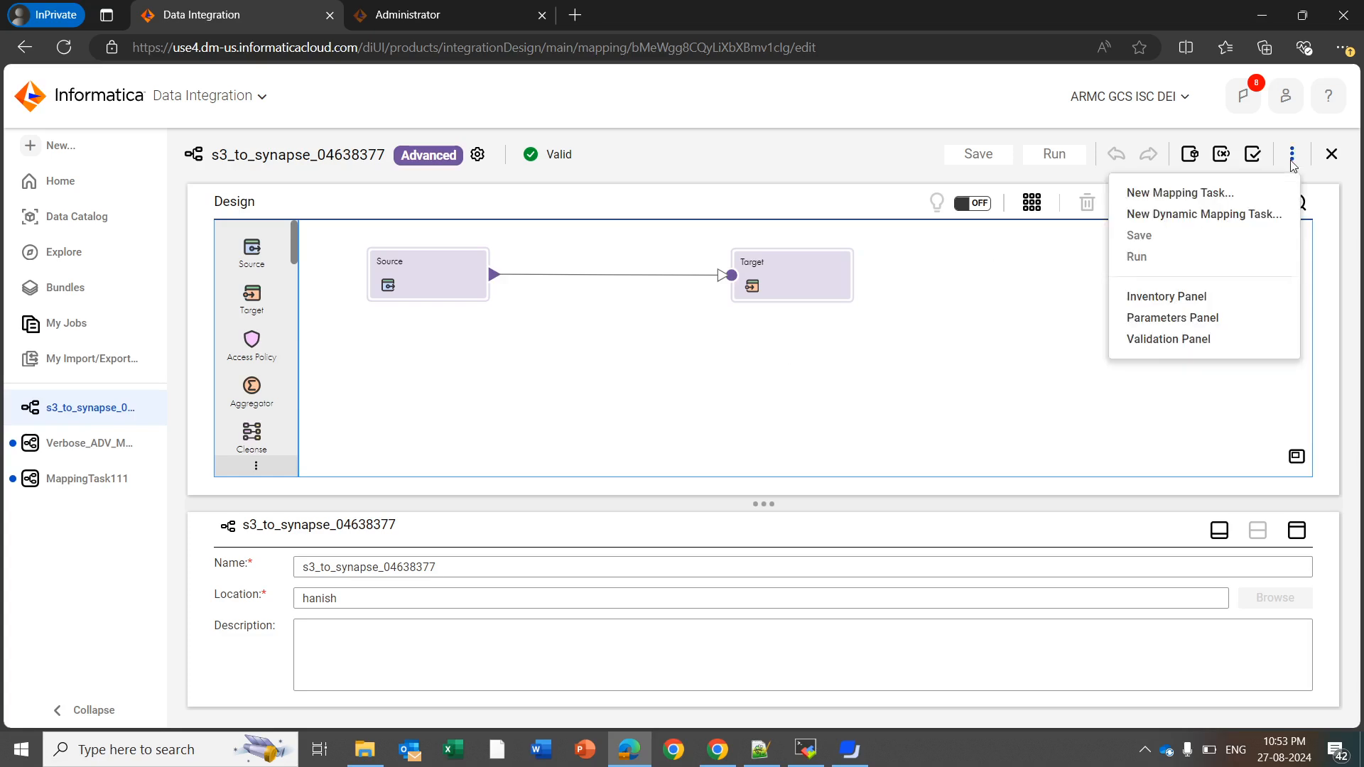
pyautogui.click(1208, 193)
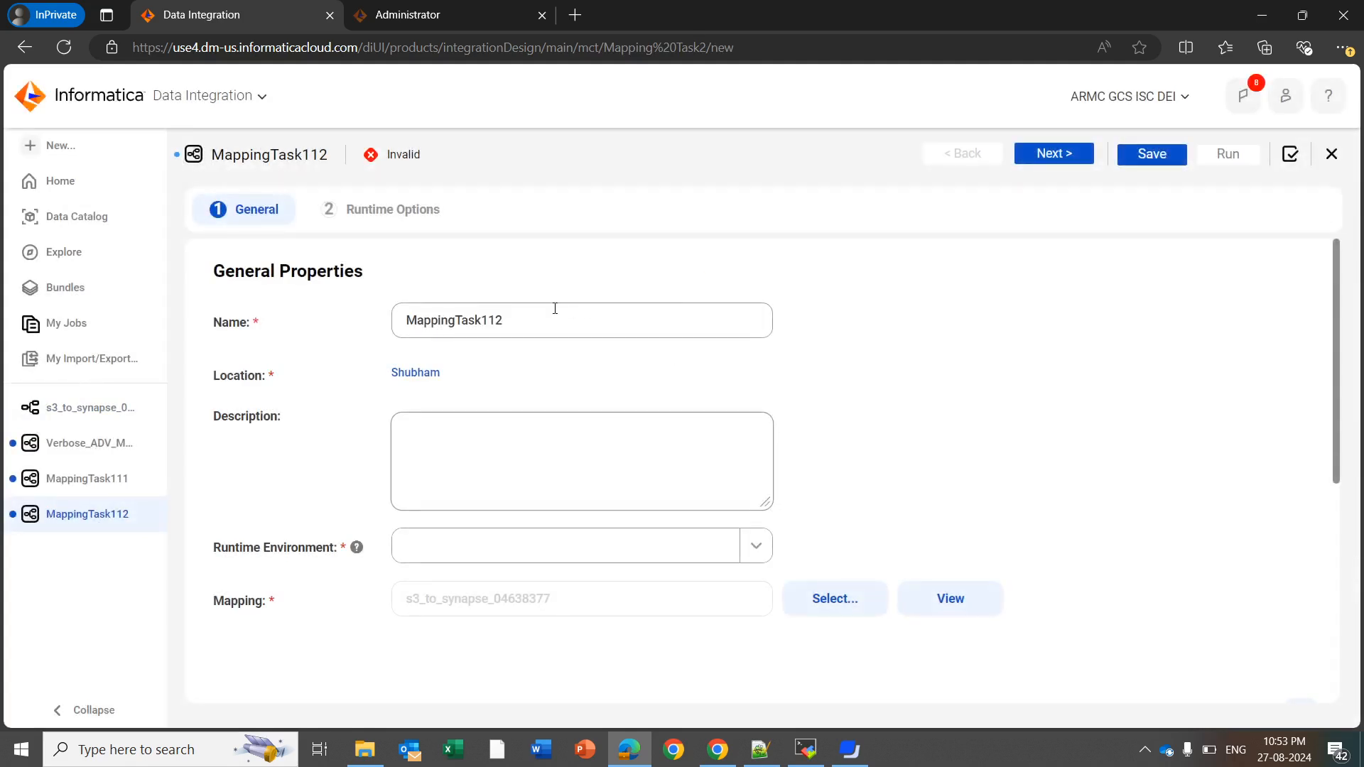
# Set the new mapping task's runtime environment to gcscdh71
pyautogui.scroll(-2, 533, 386)
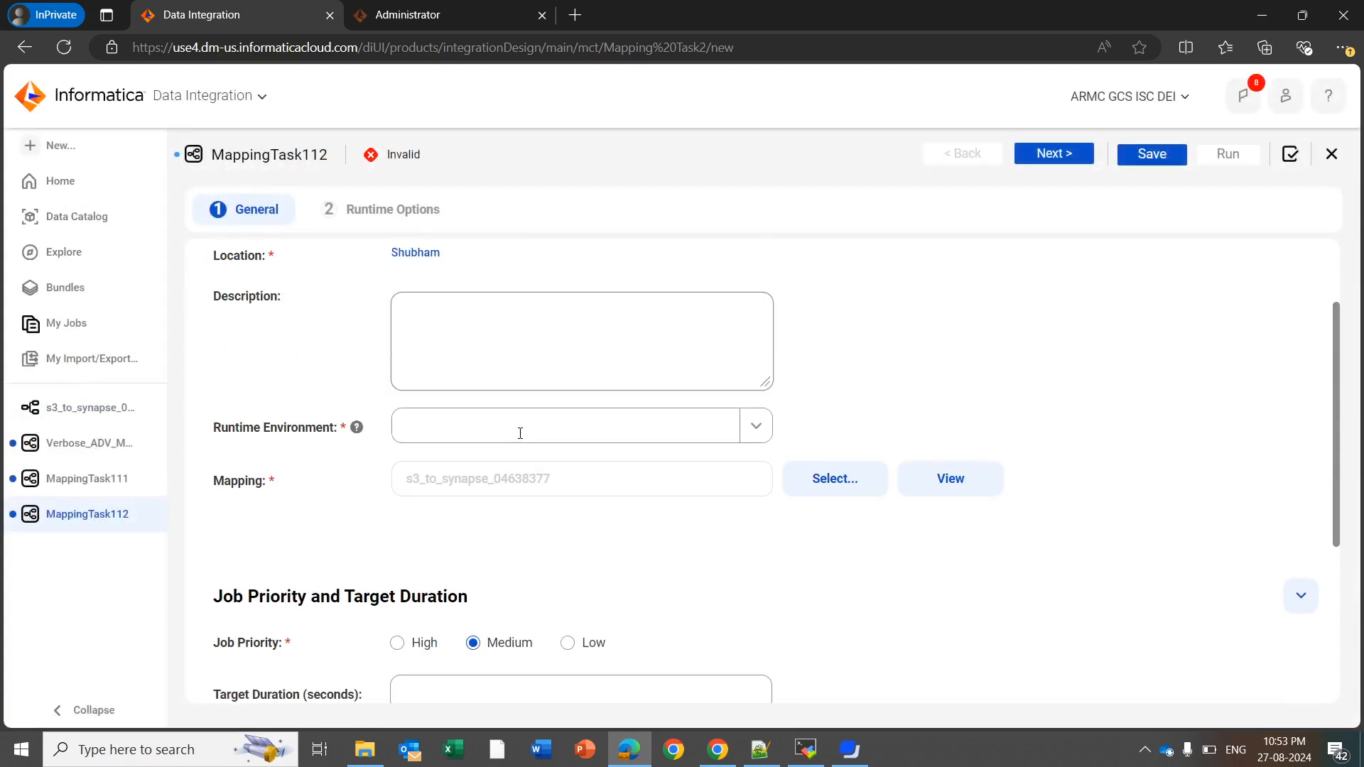
pyautogui.click(753, 429)
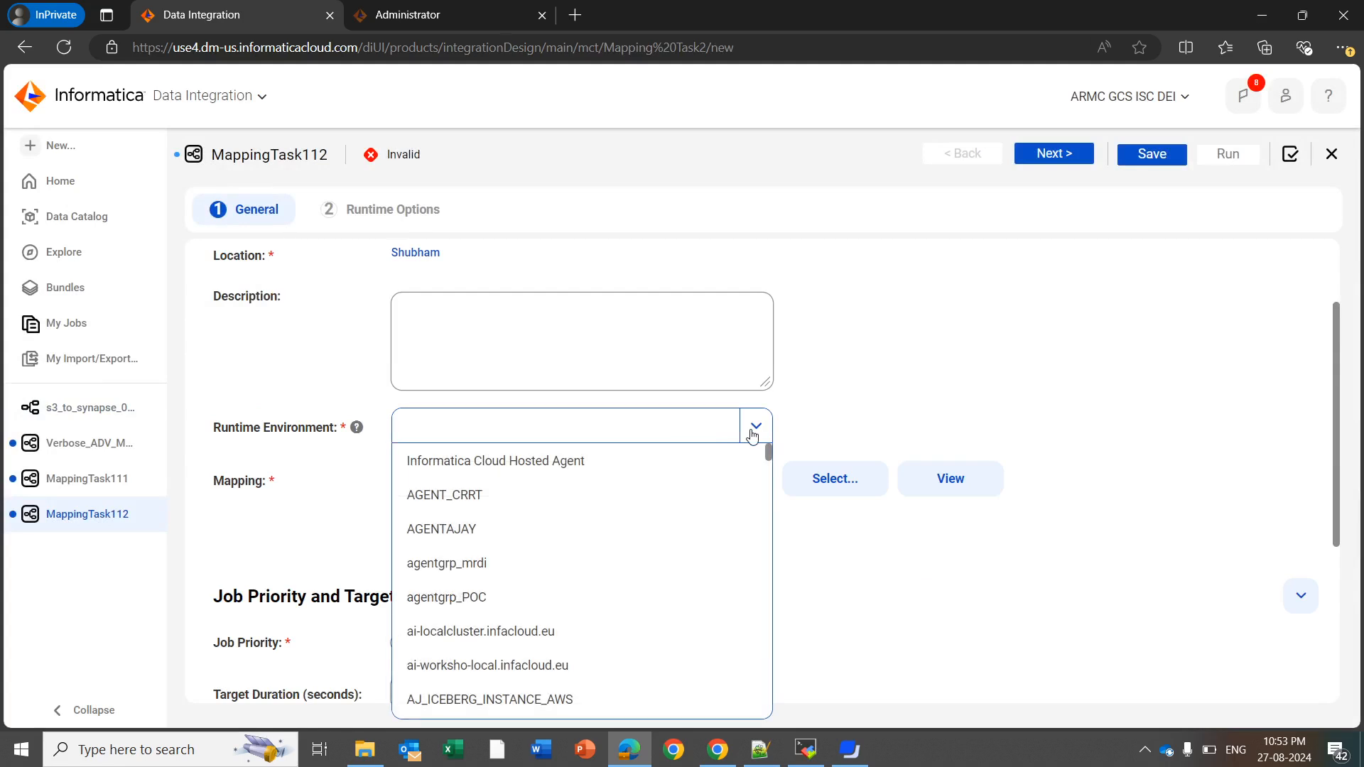
pyautogui.write('gcs')
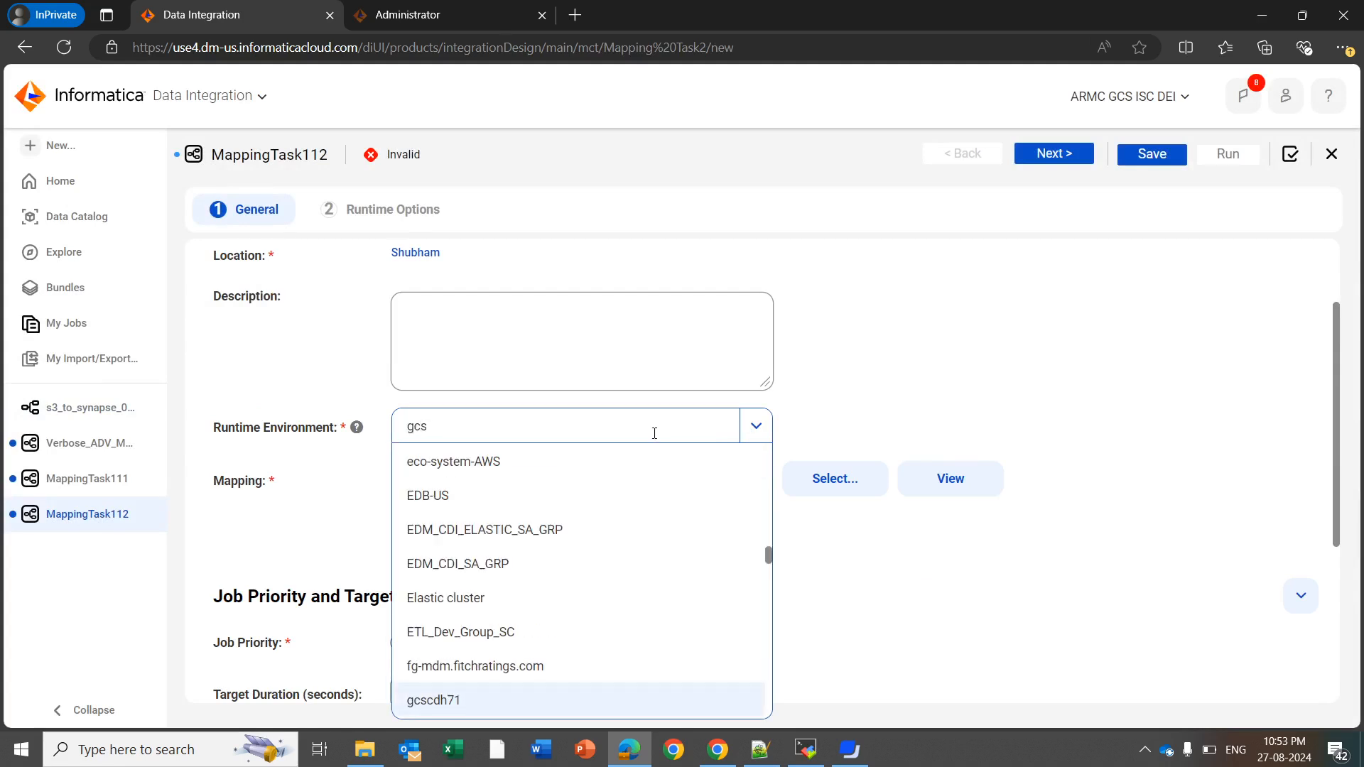
pyautogui.click(435, 699)
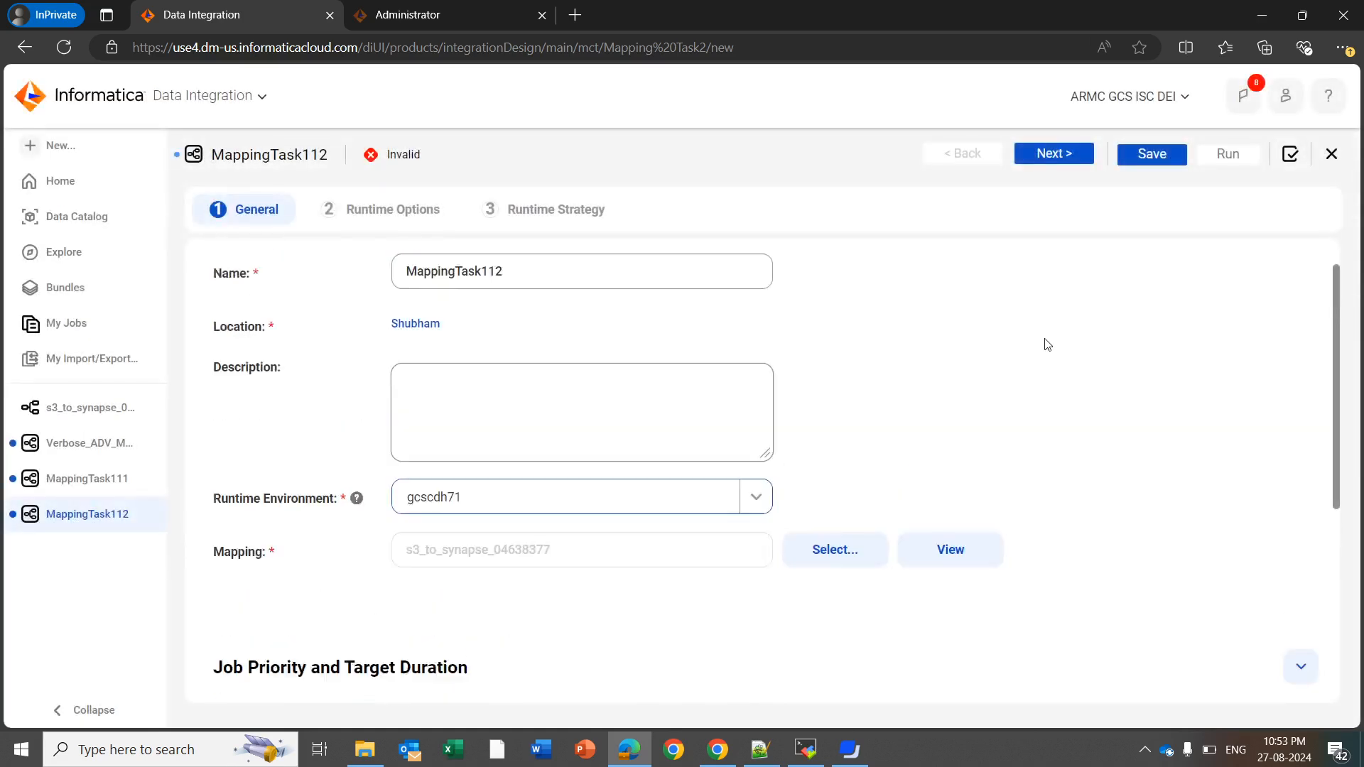
# In the task's runtime options, add the advanced session property Override Tracing with the value Verbose Initialization
pyautogui.click(1069, 164)
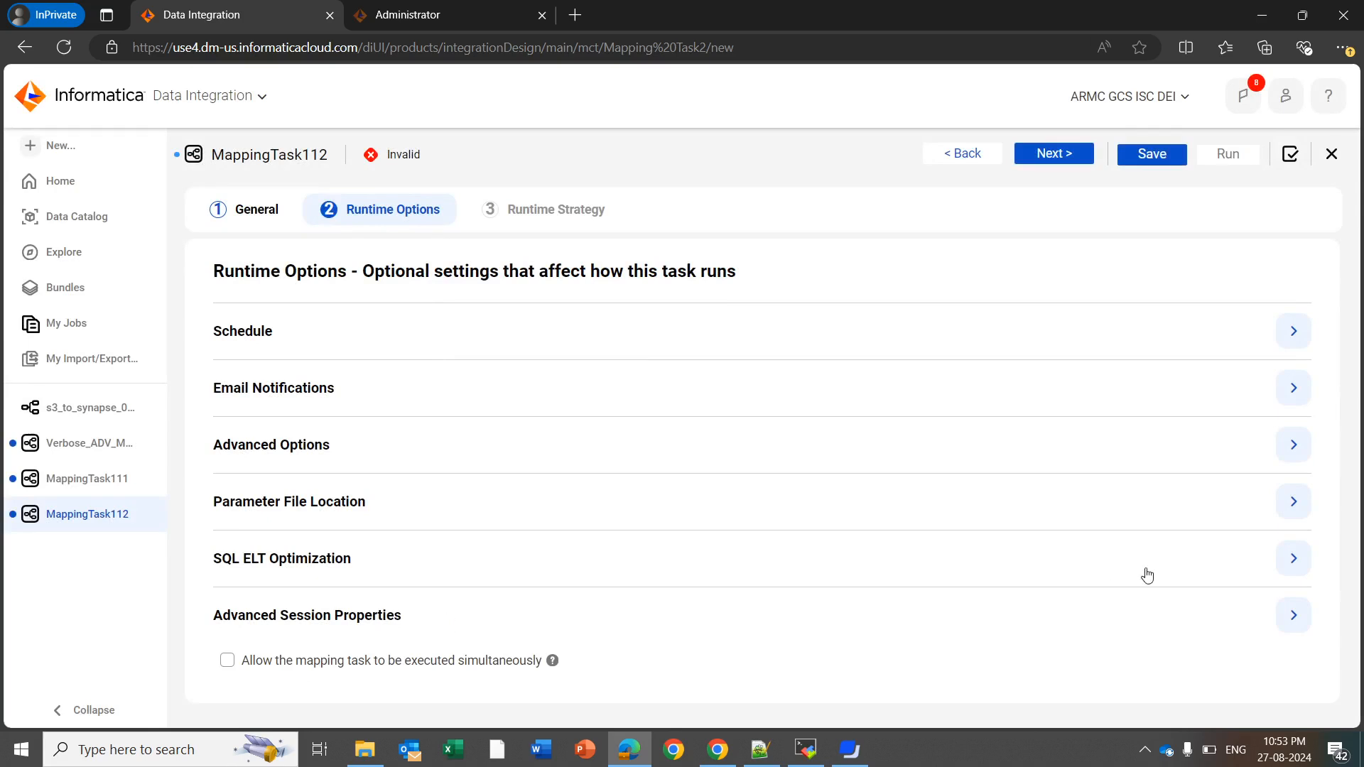
pyautogui.click(1290, 616)
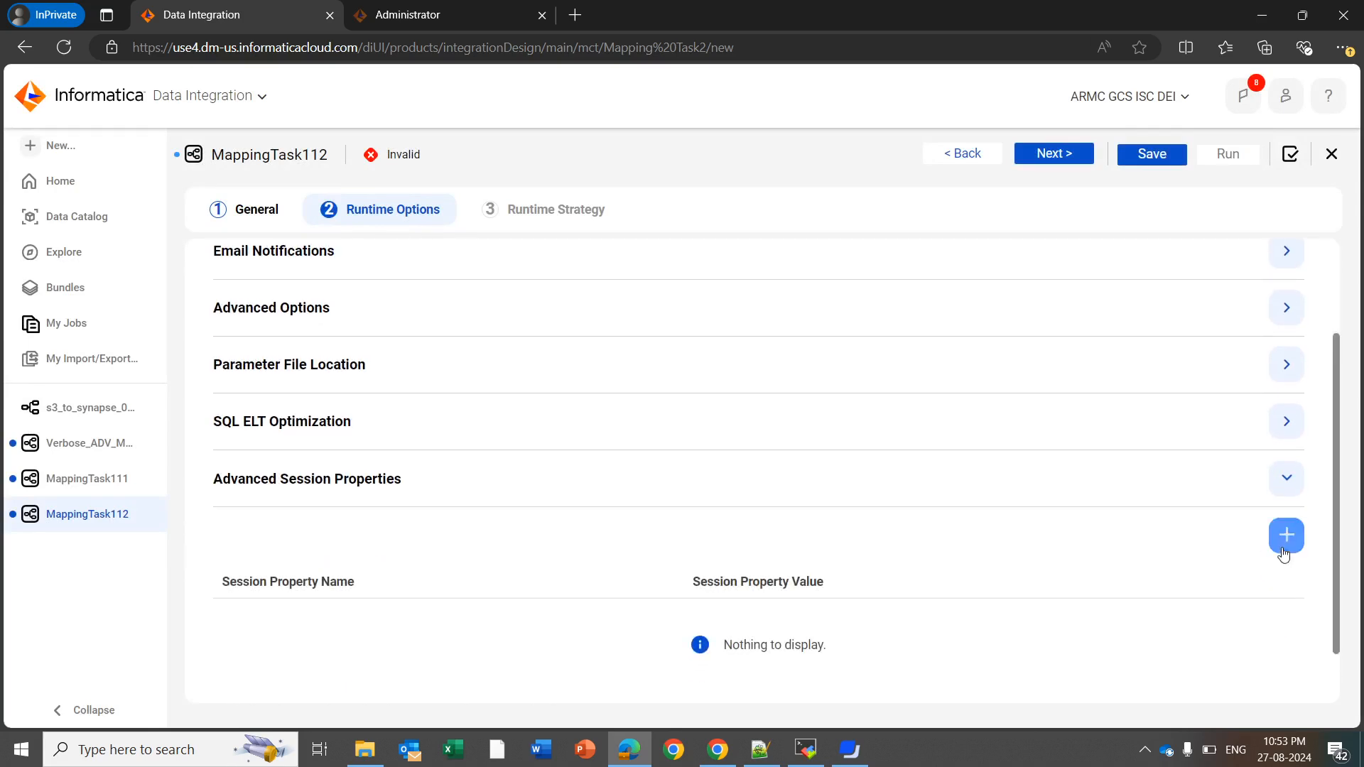
pyautogui.click(1279, 541)
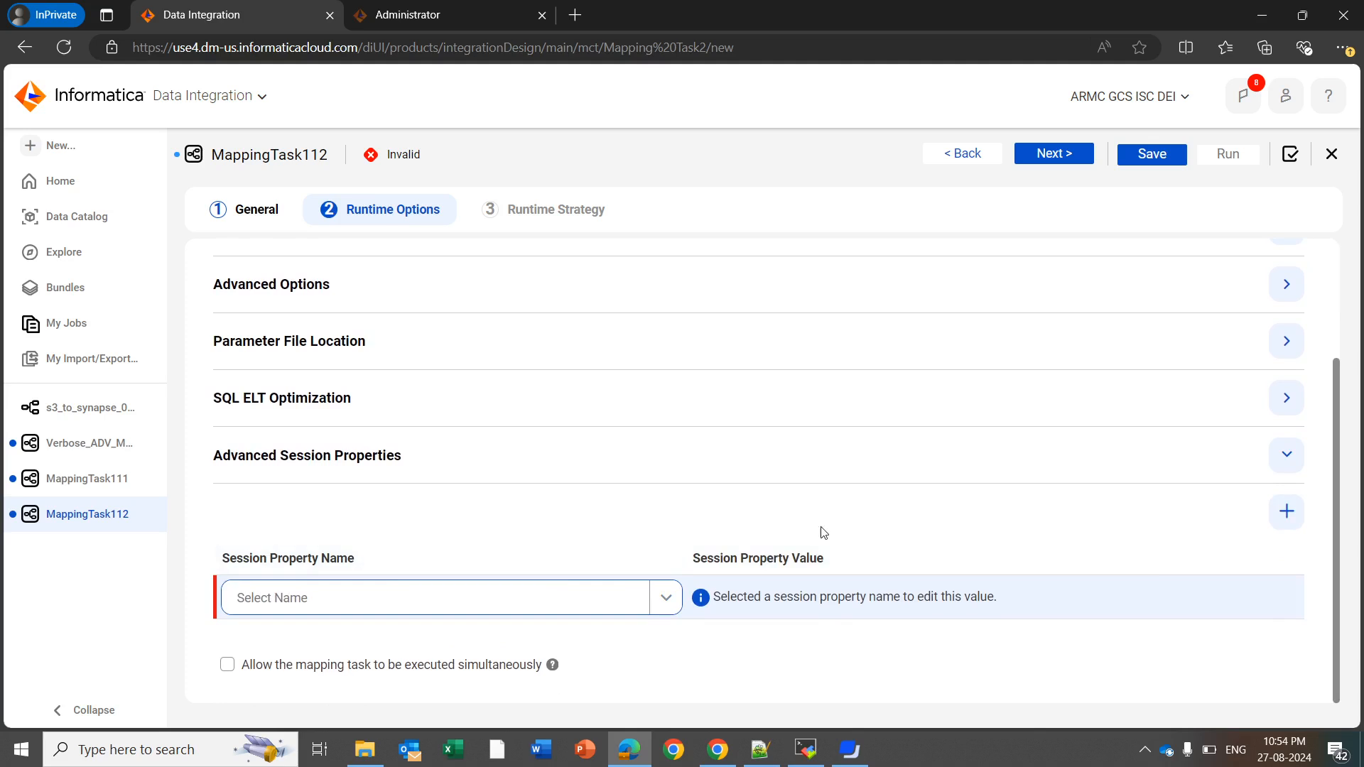
pyautogui.click(666, 599)
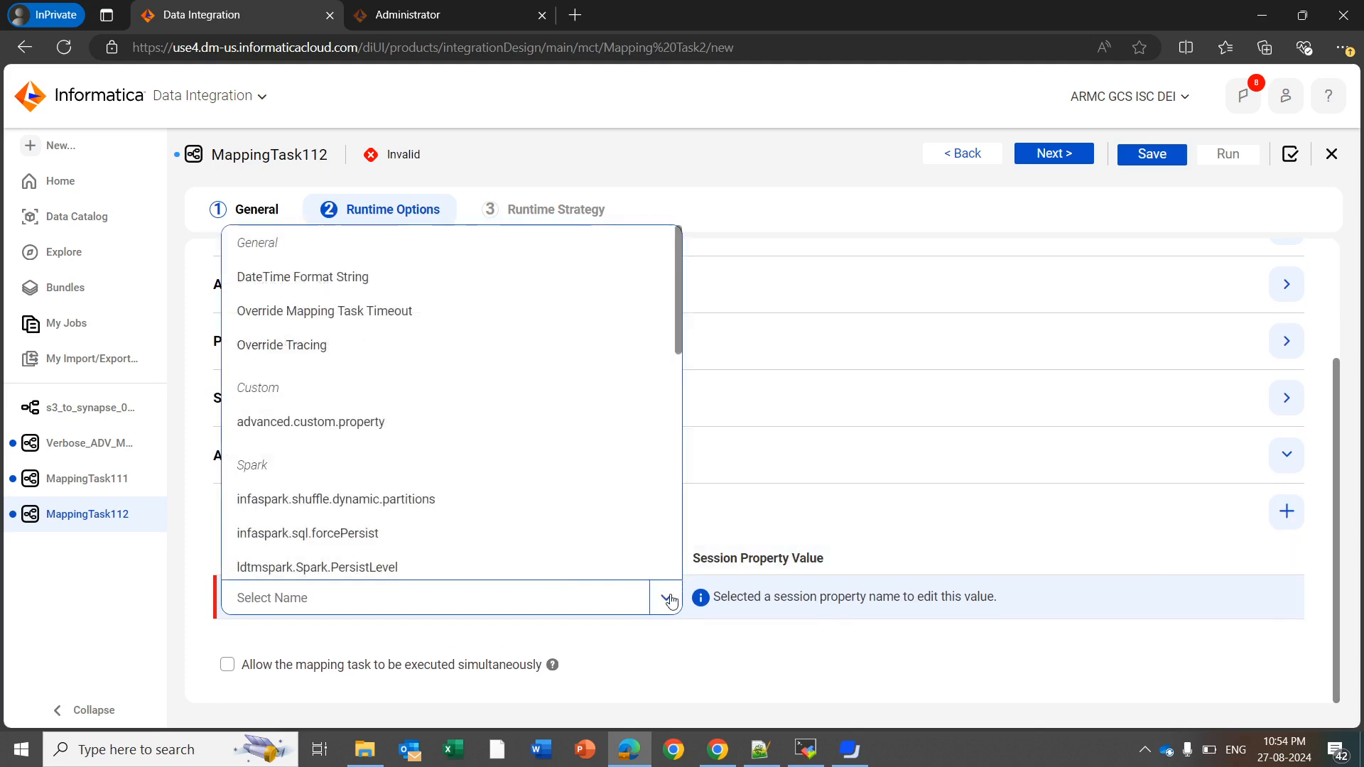
pyautogui.click(412, 360)
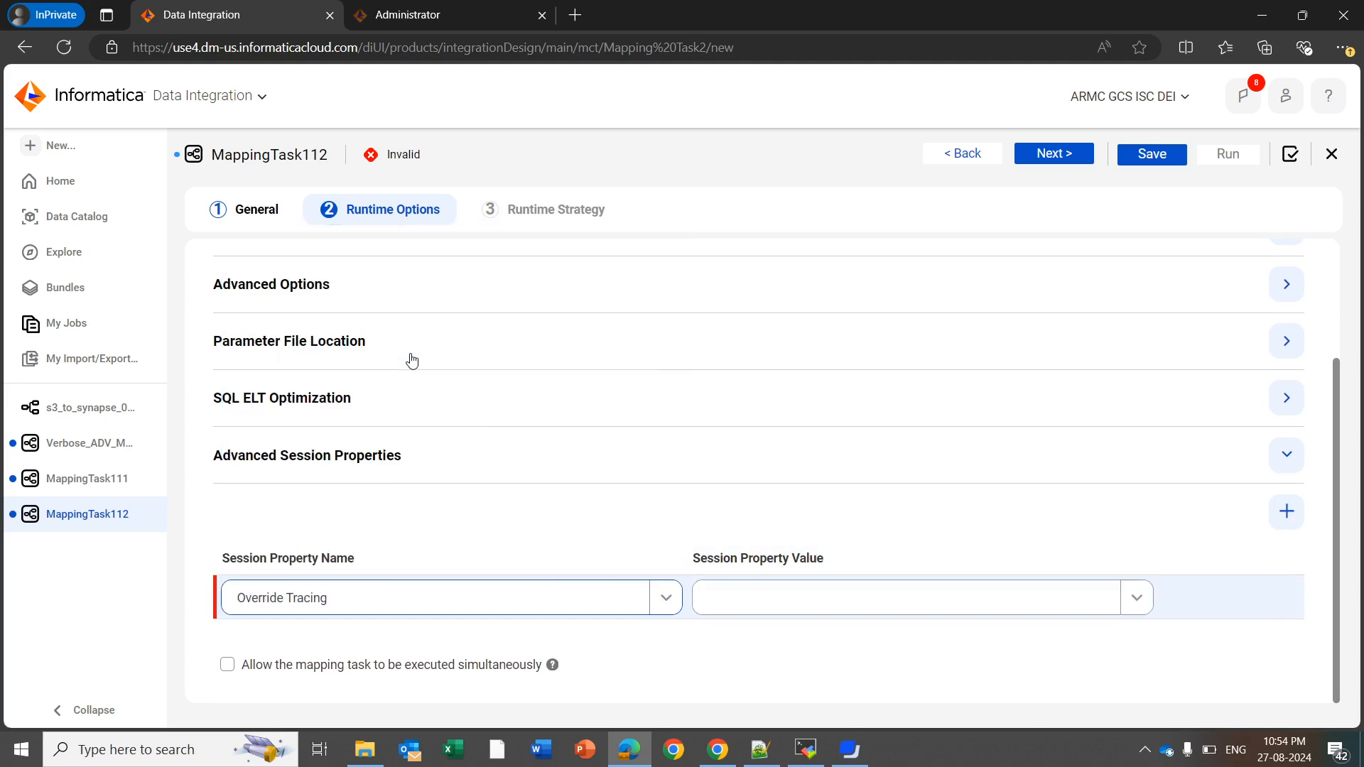
pyautogui.click(1135, 600)
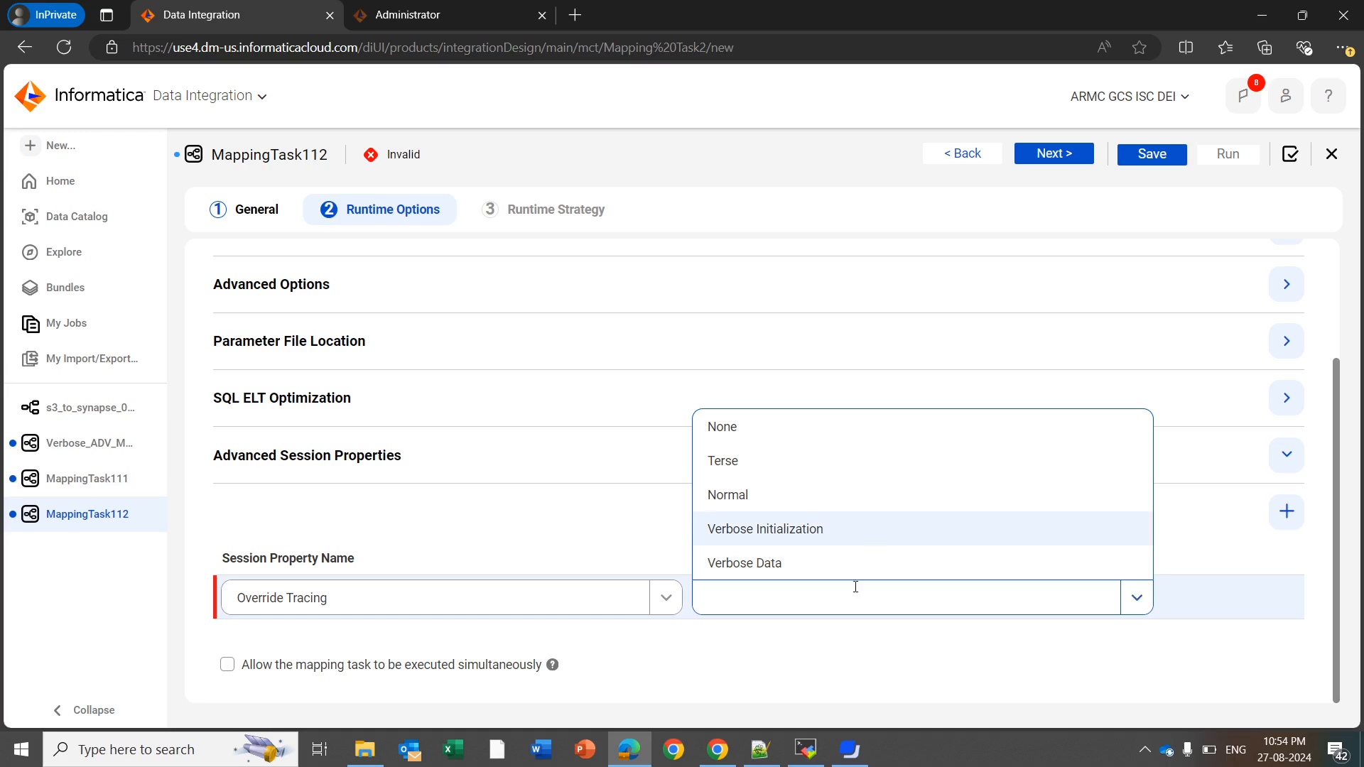
pyautogui.click(808, 533)
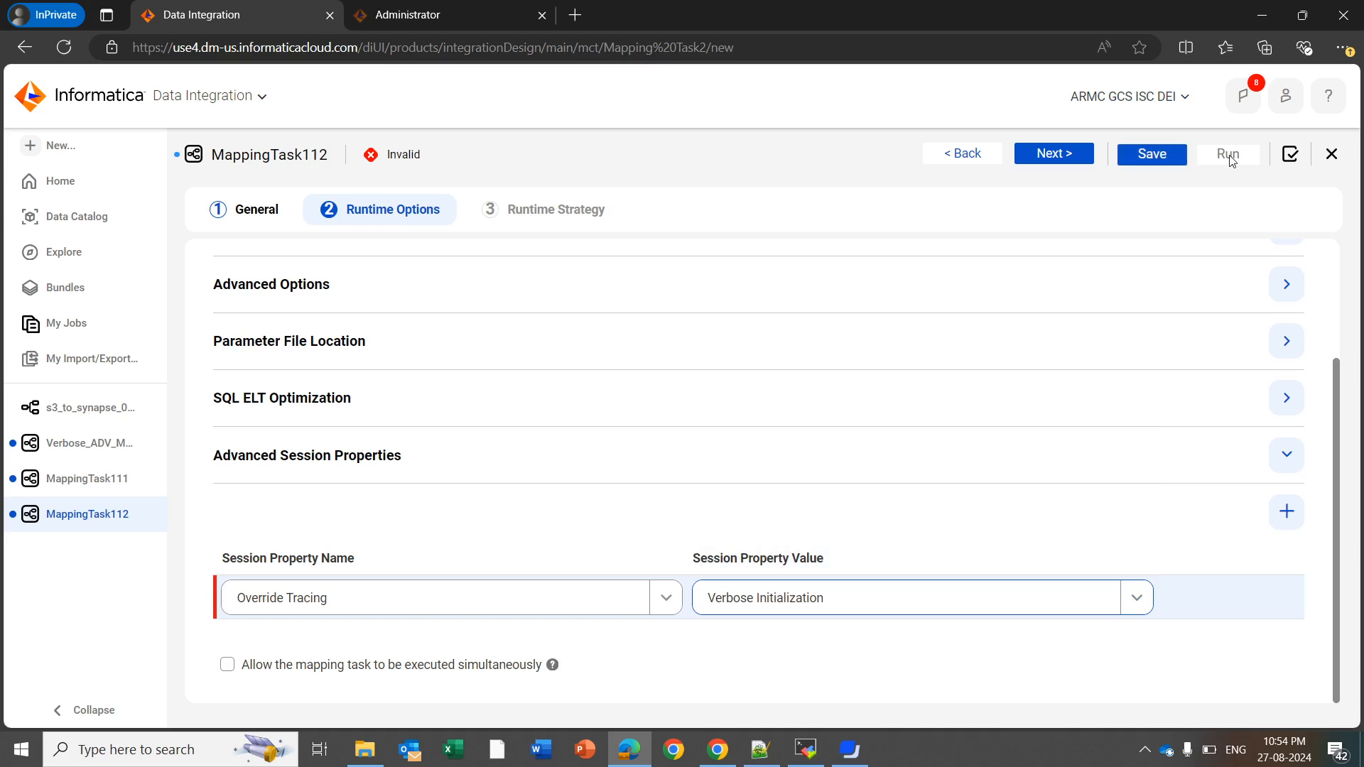
# Review the advanced session properties in the runtime options of the existing Verbose_ADV_Mapping task
pyautogui.click(88, 447)
pyautogui.scroll(3, 501, 339)
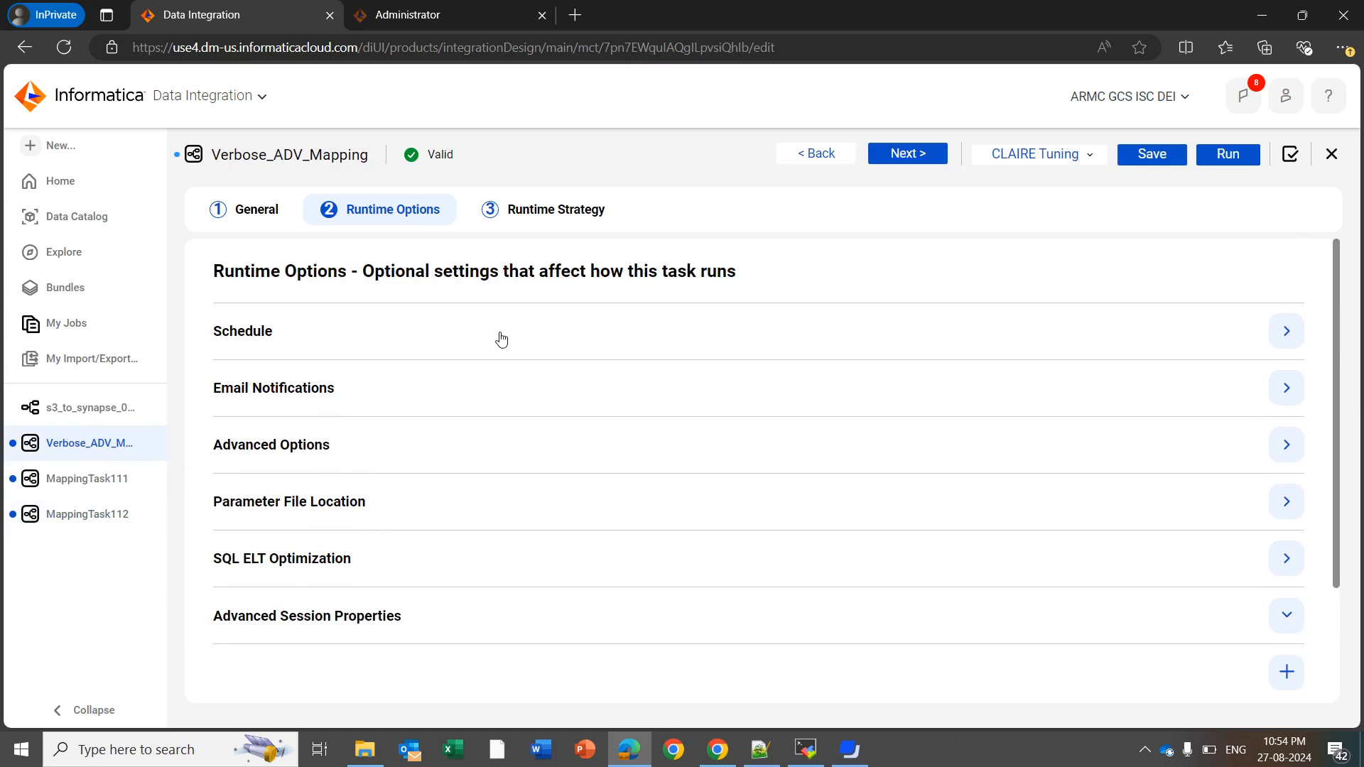
pyautogui.scroll(-2, 490, 472)
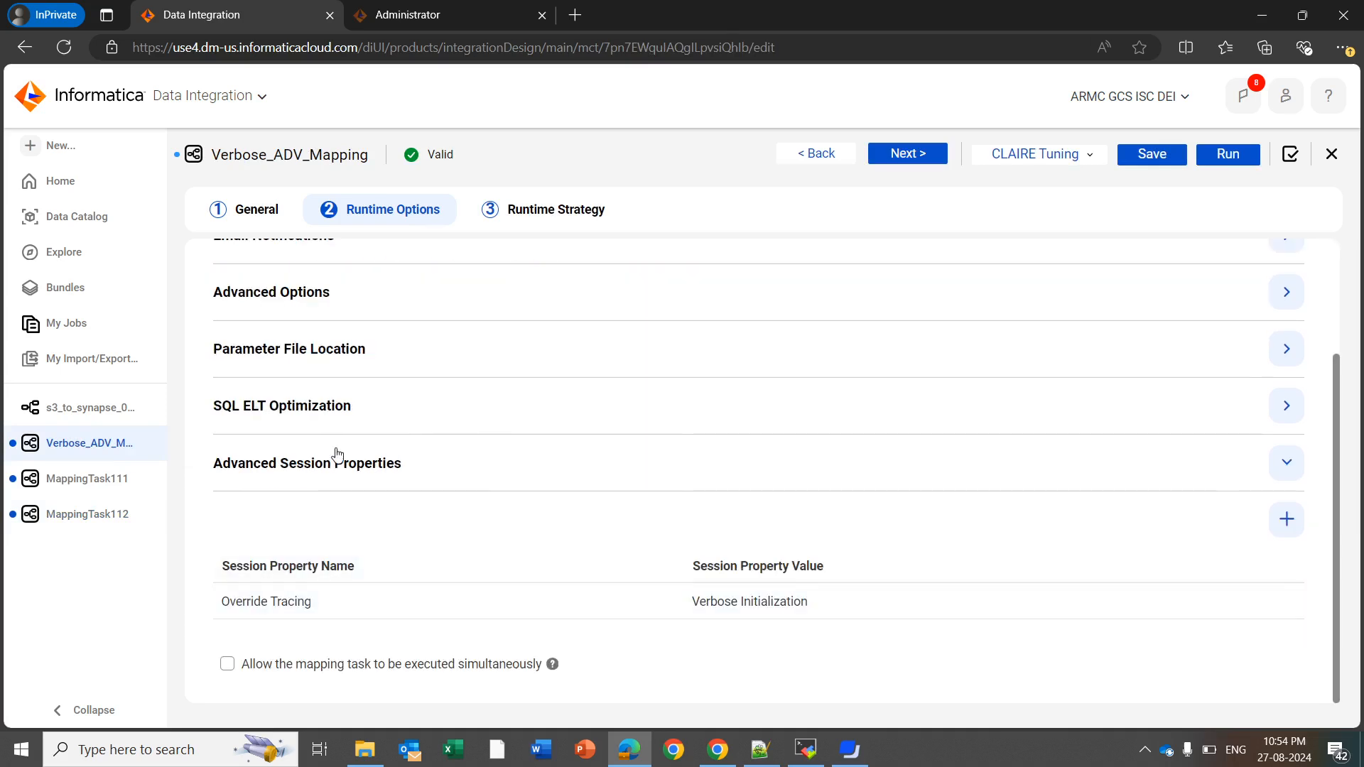
# Open the Verbose_ADV_Mapping-2 job's details from the job list and download its session log
pyautogui.click(72, 338)
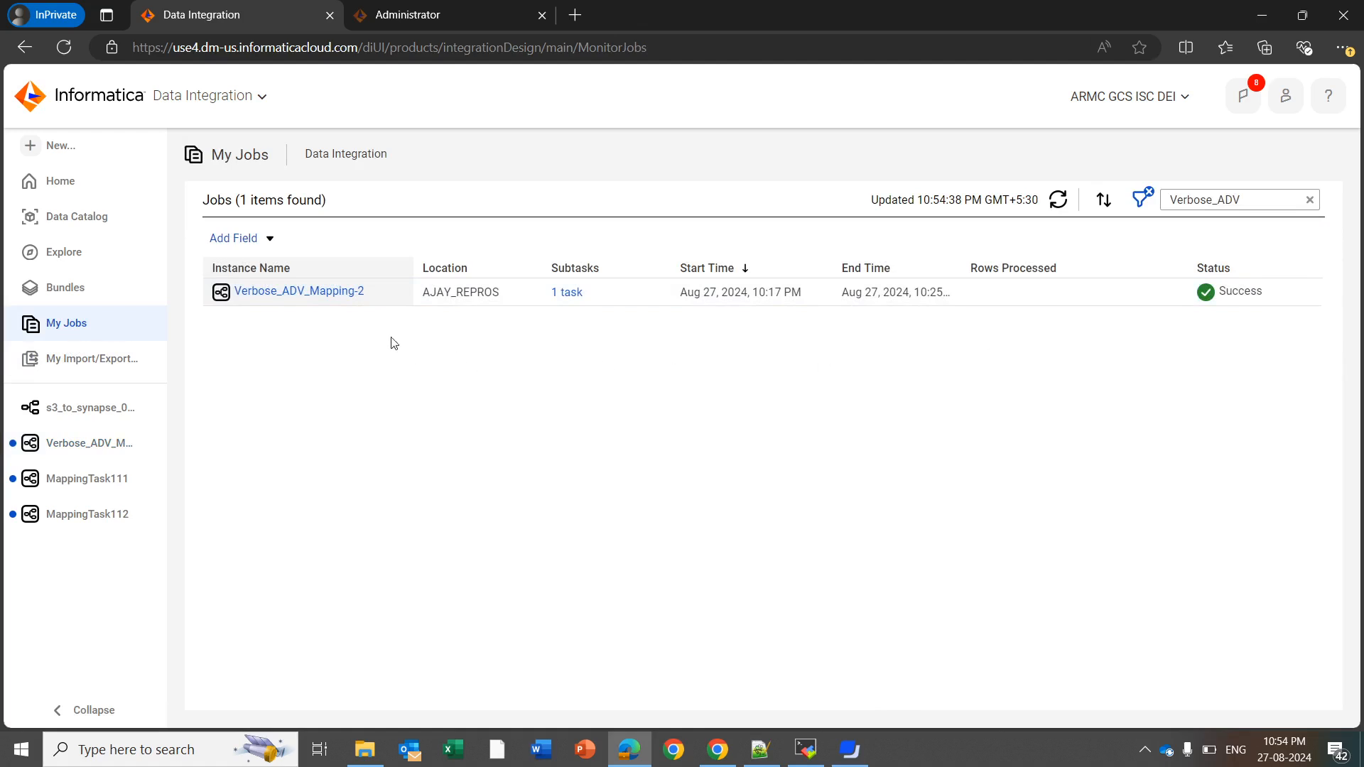
pyautogui.click(351, 299)
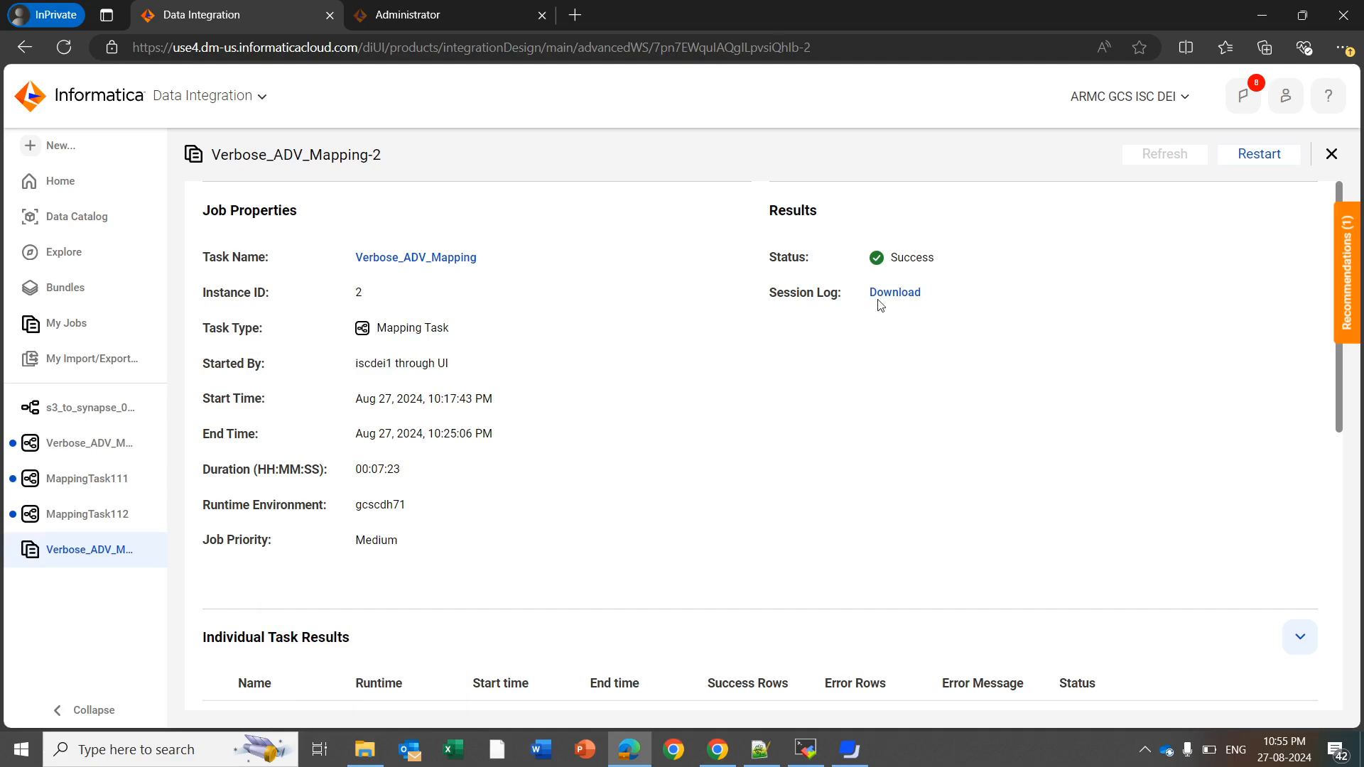
pyautogui.click(894, 293)
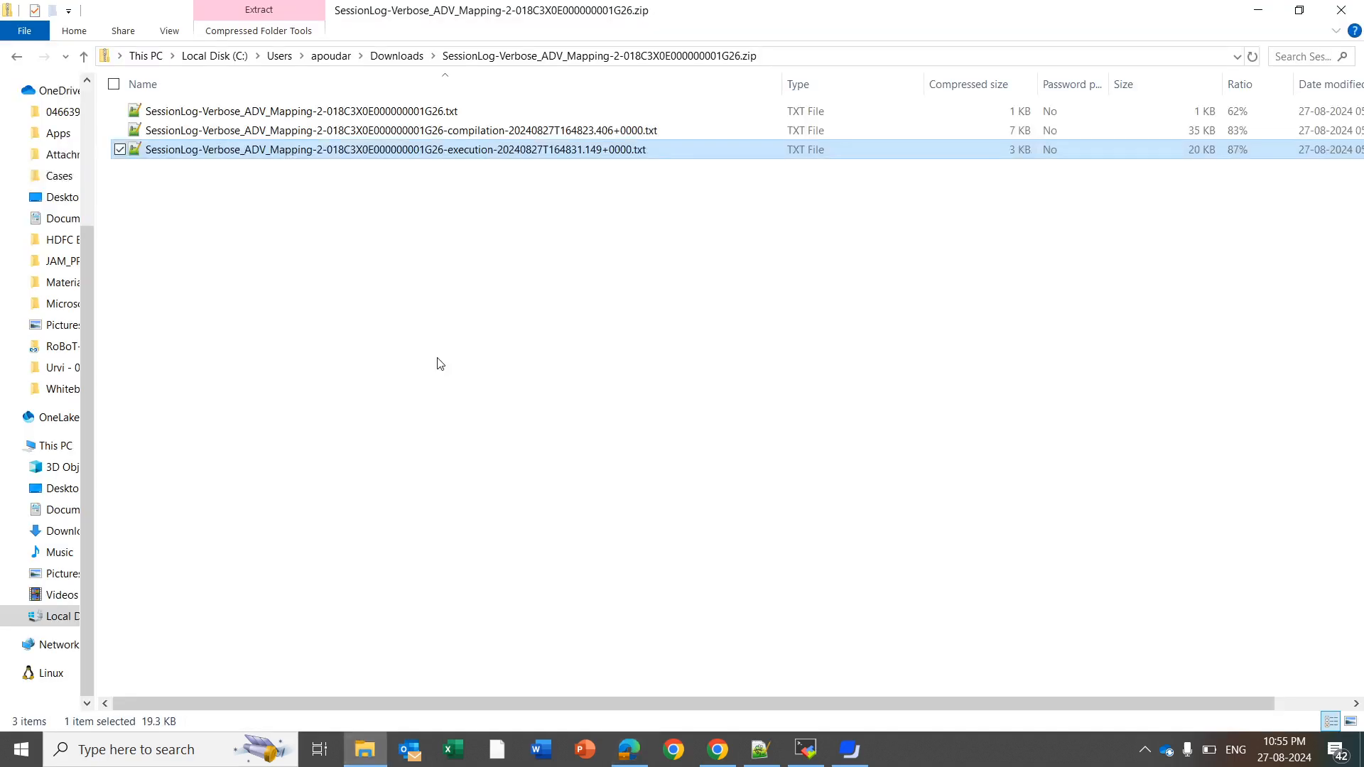
# Switch to Notepad++ and copy the driver log's file path from the Verbose_ADV_Mapping-2 execution log
pyautogui.click(405, 206)
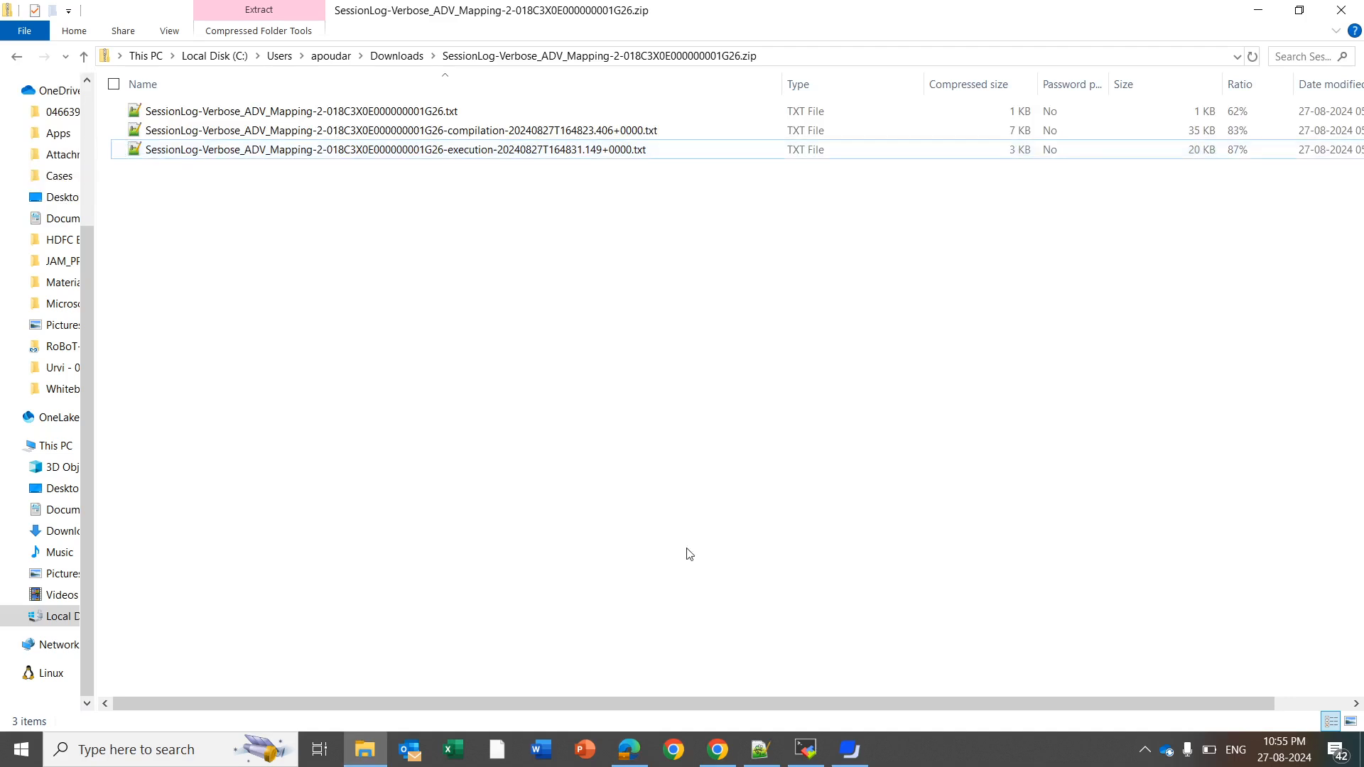
pyautogui.click(758, 752)
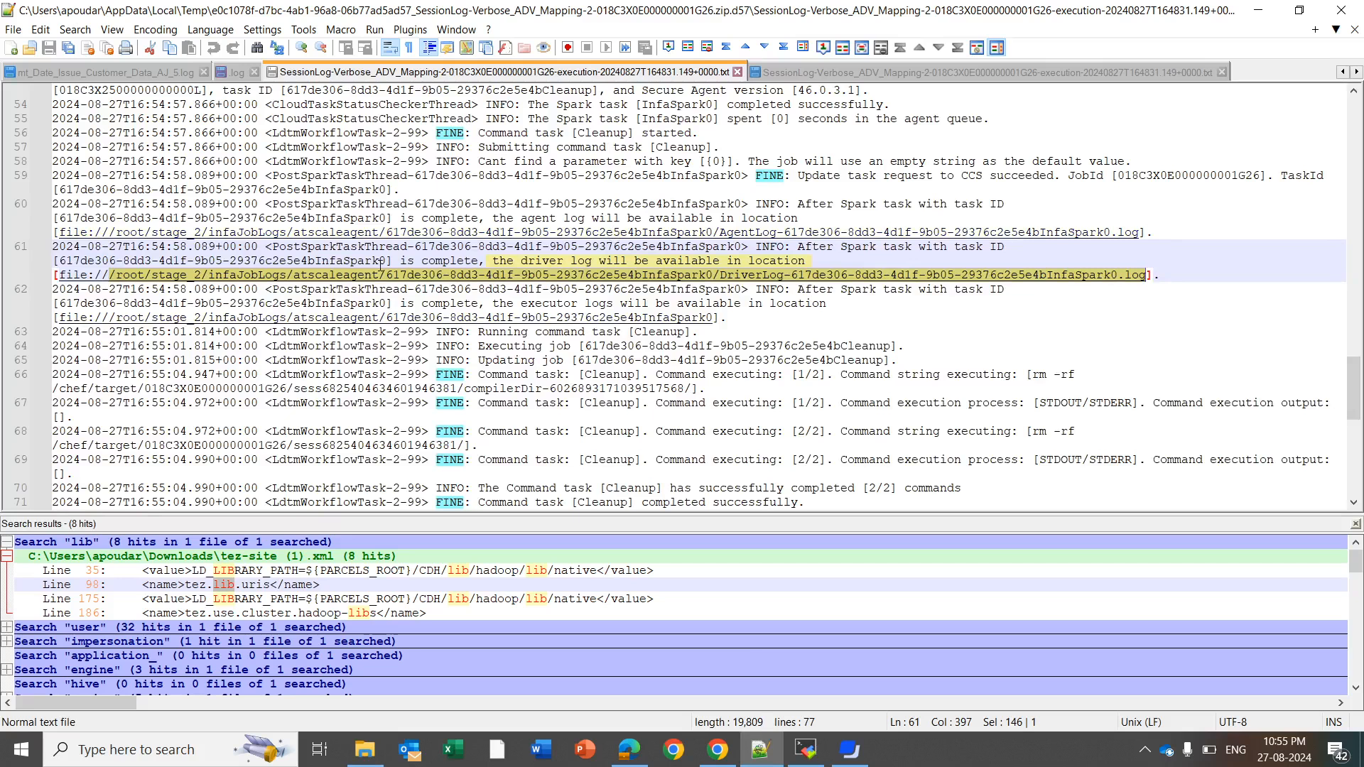
pyautogui.click(189, 304)
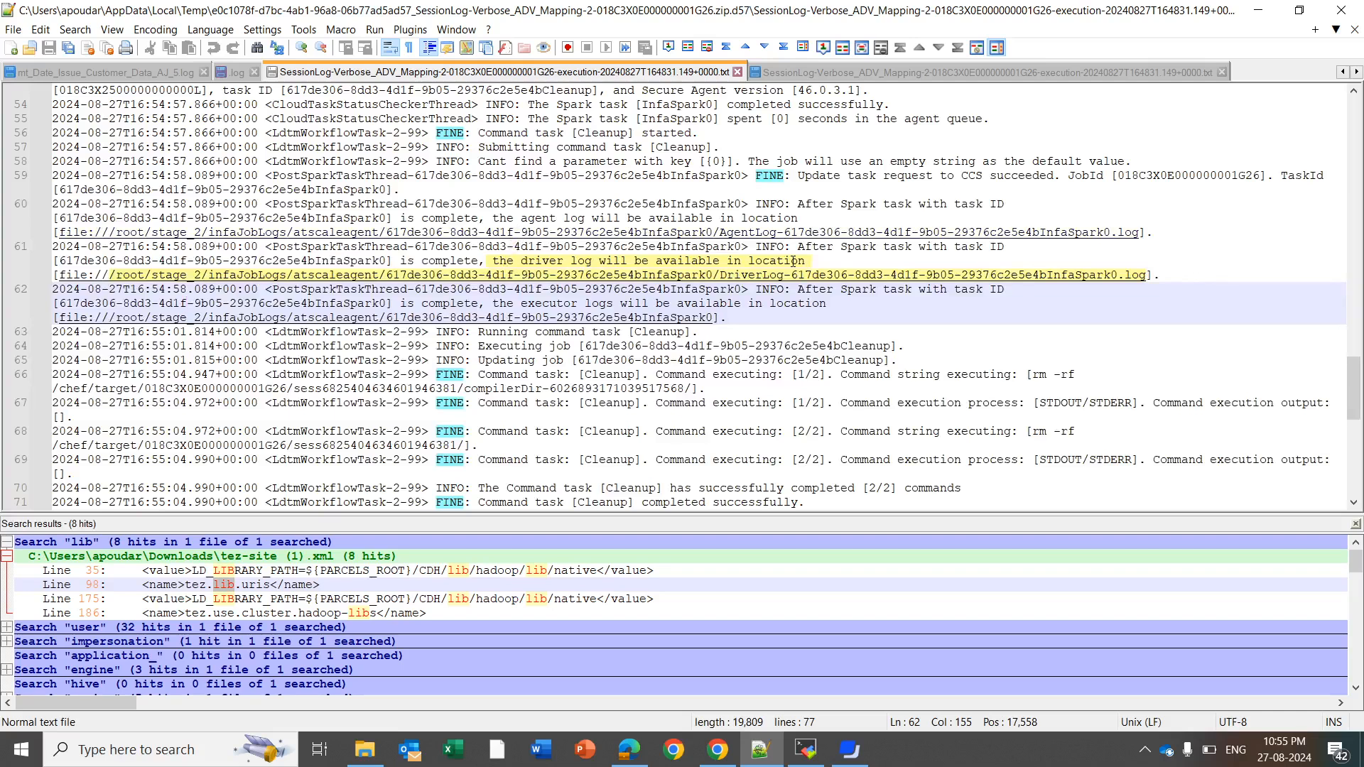
pyautogui.click(112, 276)
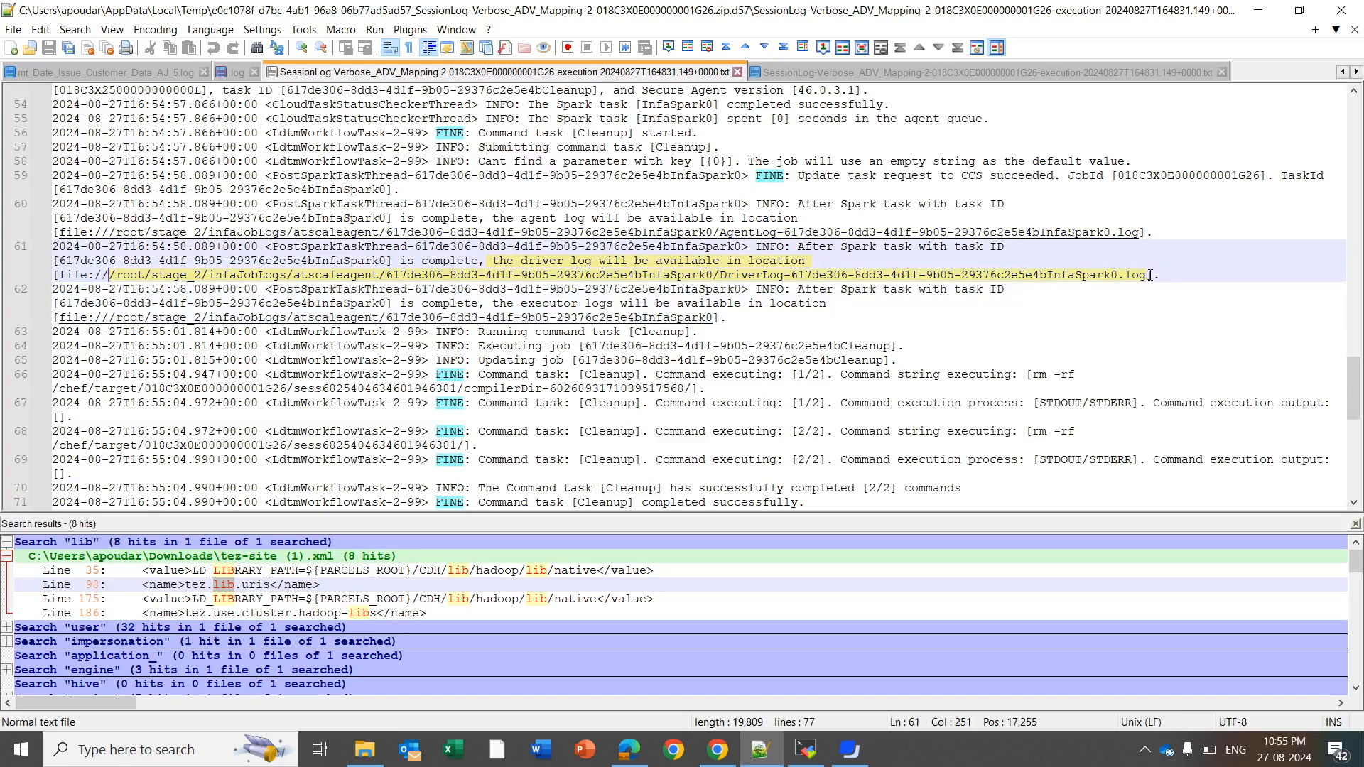
# Switch to the MobaXterm session on gcscdh71 and open the driver log at the copied path with the view command
pyautogui.hotkey('alt', 'Tab')
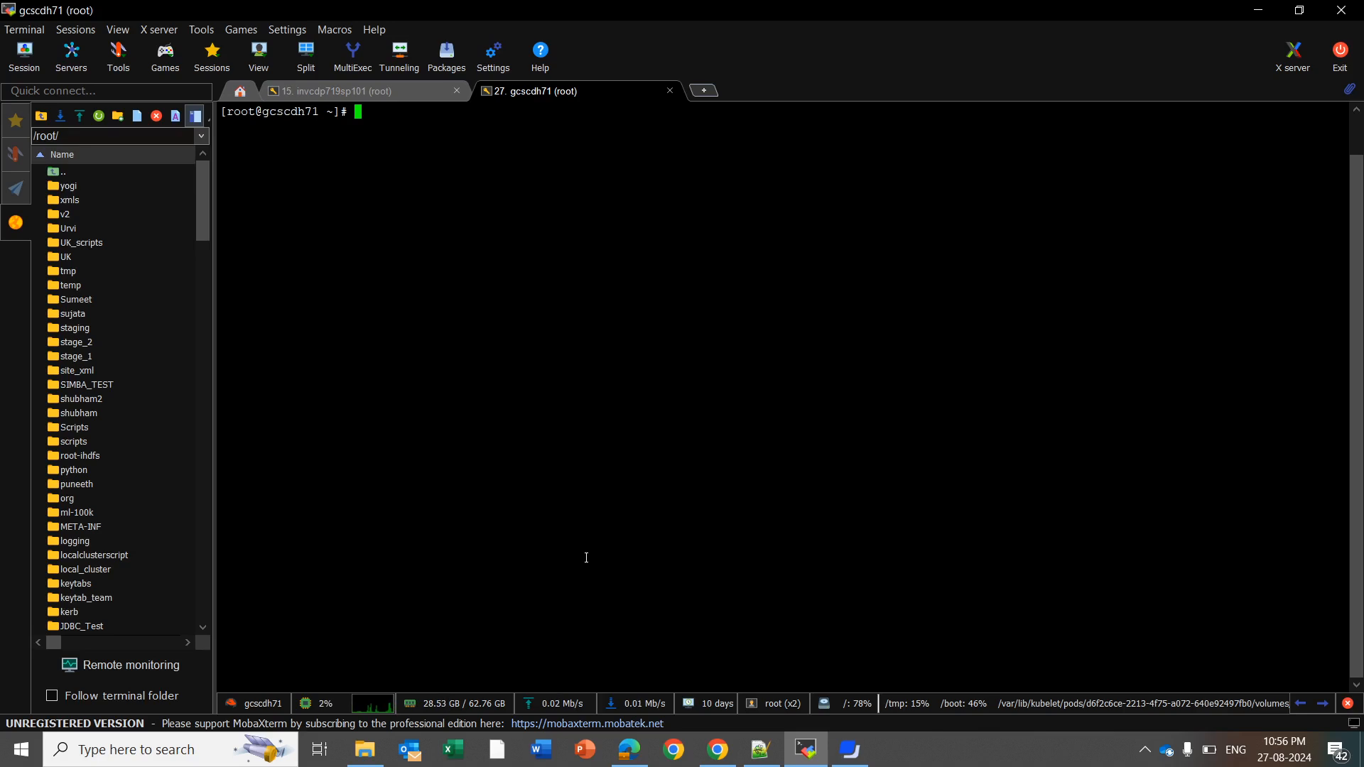
pyautogui.write('vi')
pyautogui.rightClick(587, 558)
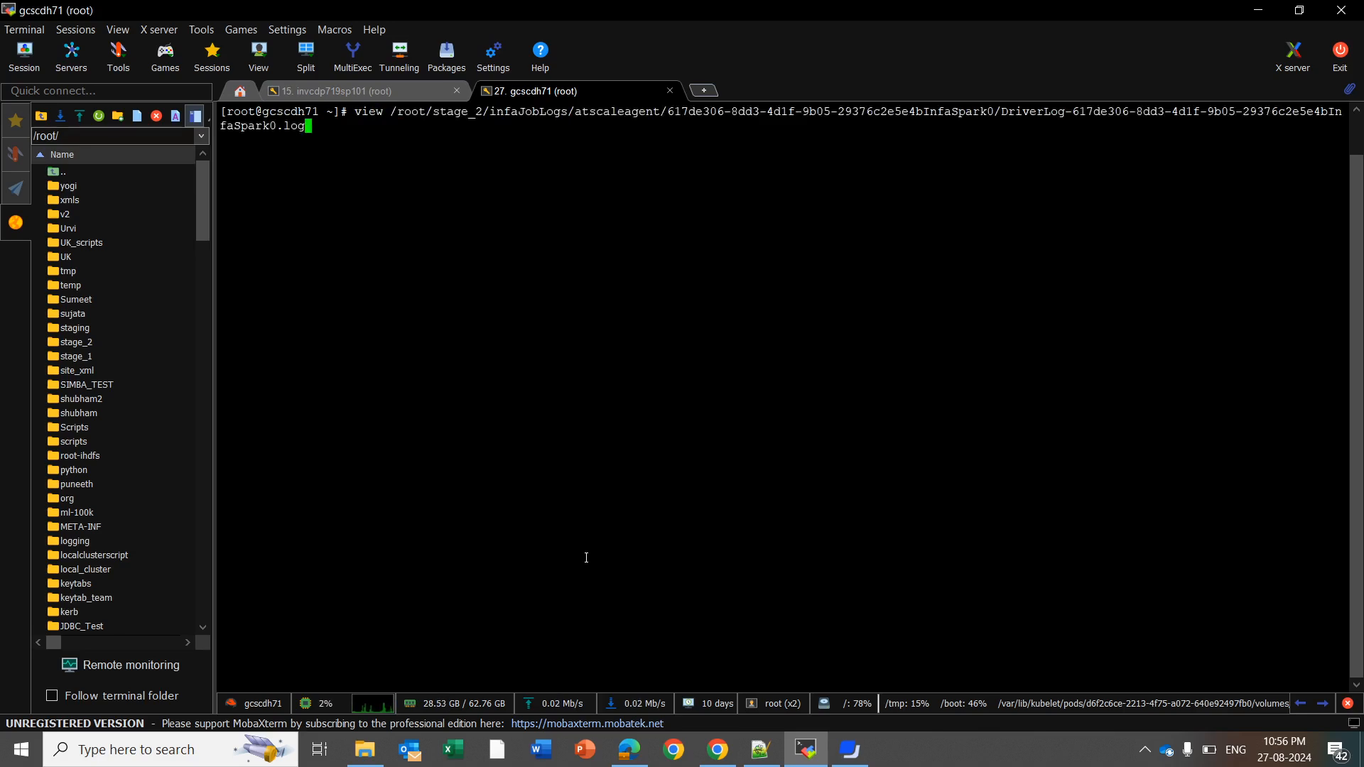
pyautogui.press('Return')
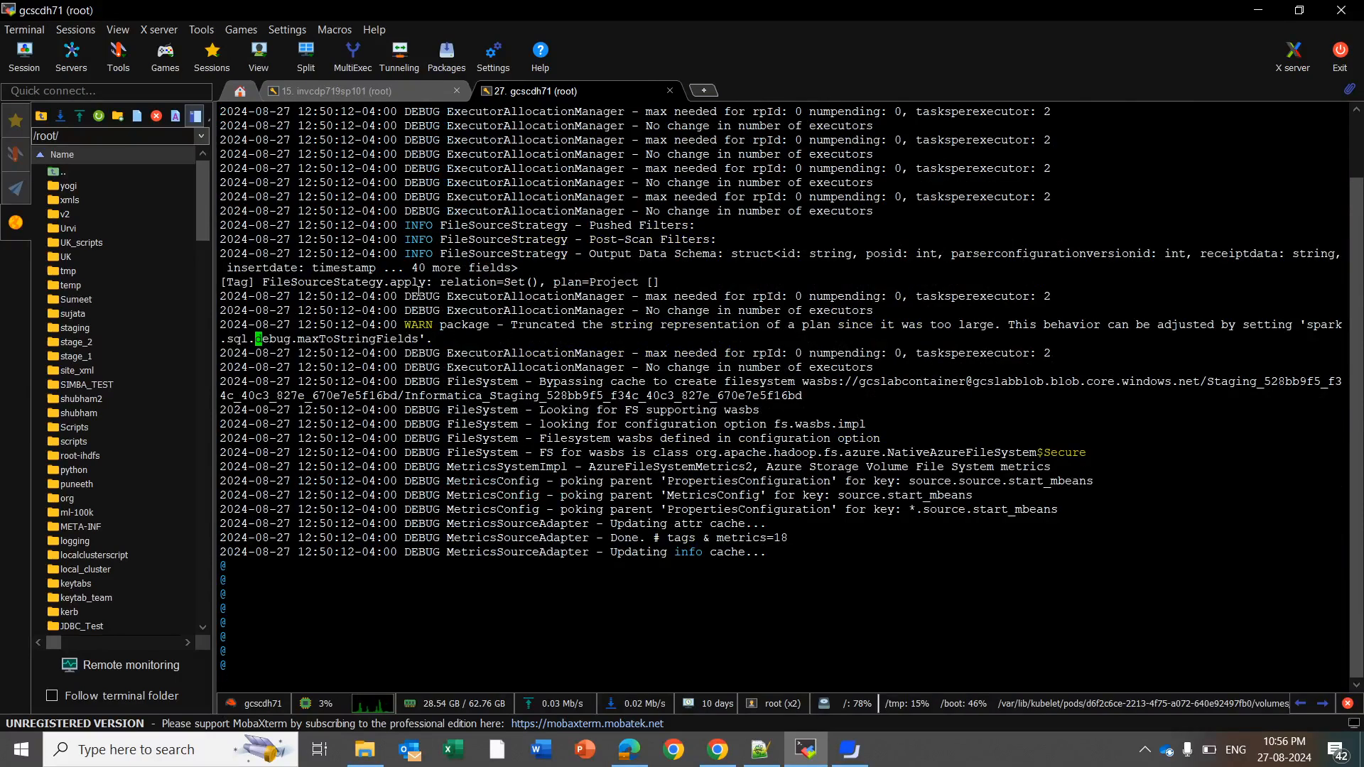
# Examine the logging levels of the entries in the Spark driver log, looking for DEBUG messages
pyautogui.doubleClick(436, 183)
pyautogui.doubleClick(425, 295)
pyautogui.doubleClick(425, 309)
pyautogui.click(423, 396)
pyautogui.tripleClick(422, 396)
pyautogui.doubleClick(424, 425)
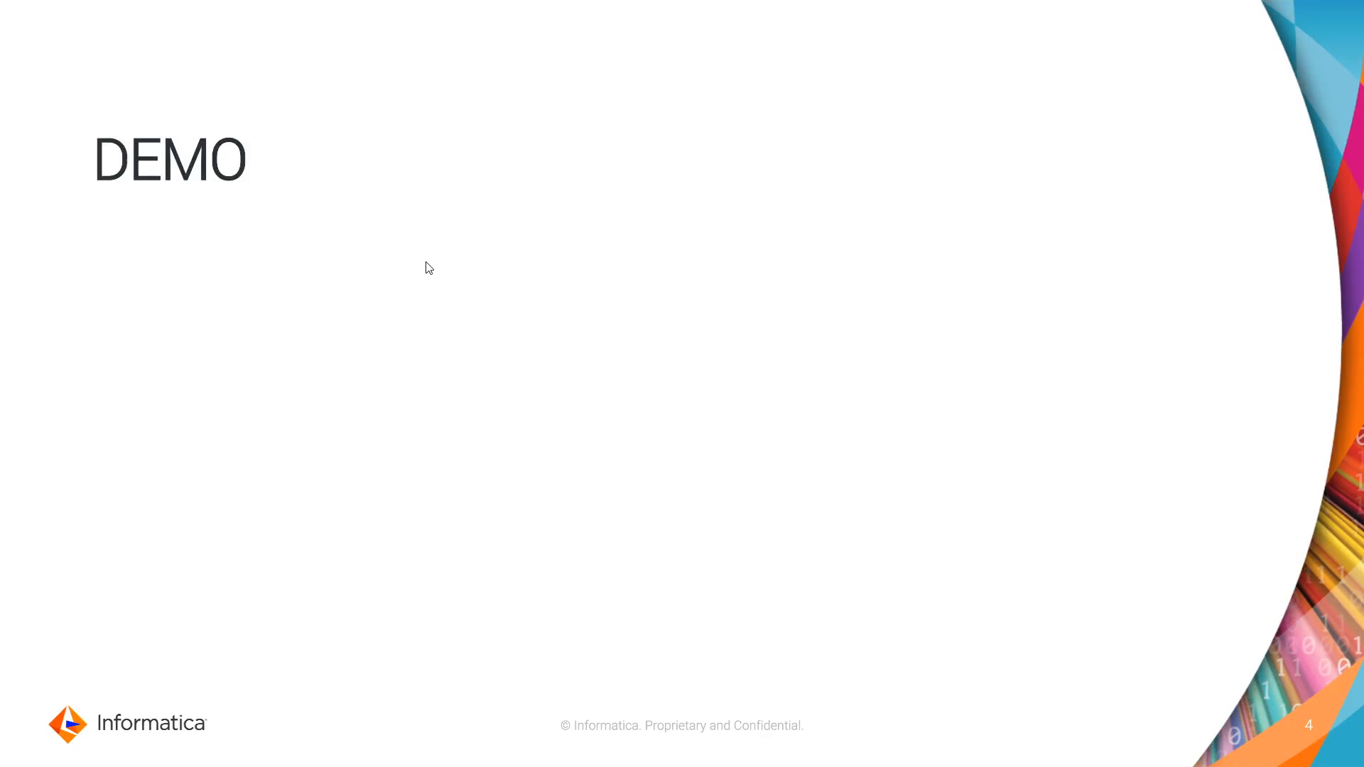
pyautogui.press('Right')
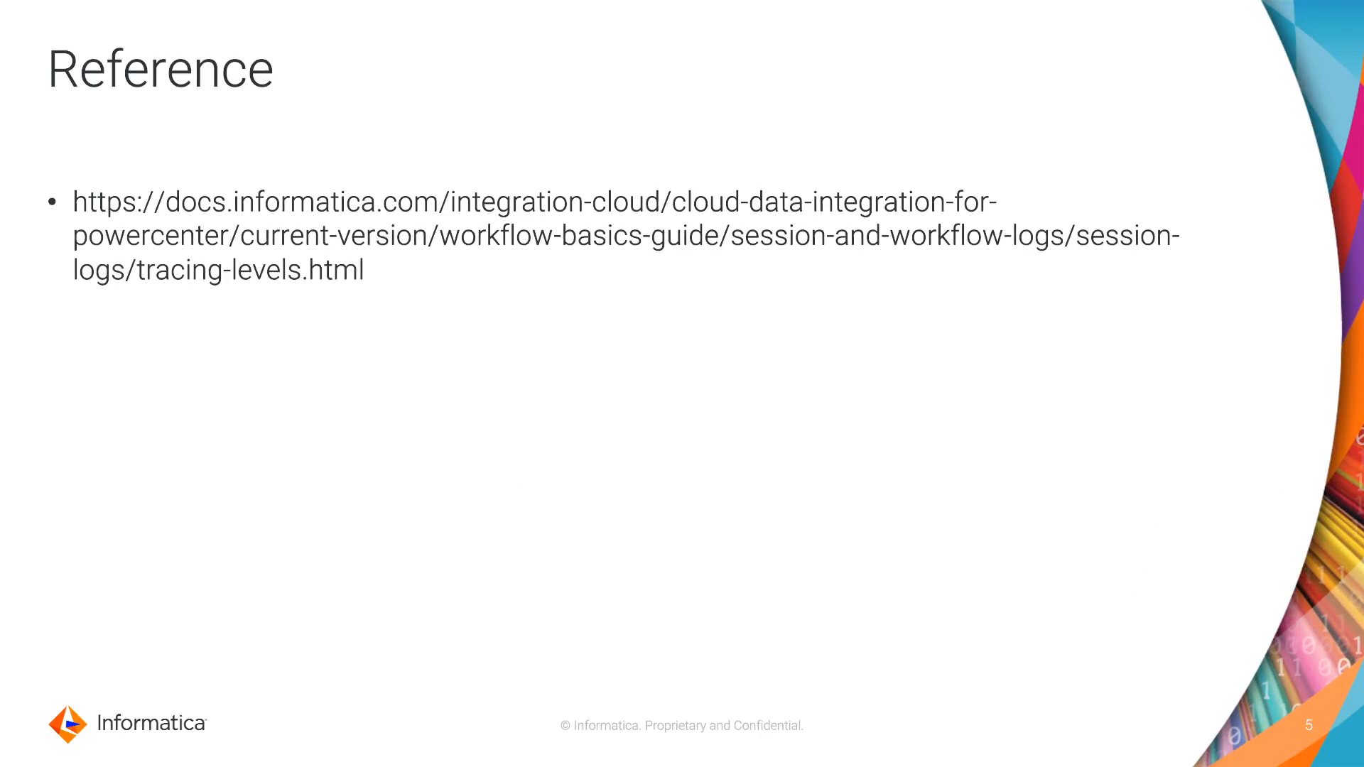
pyautogui.press('Right')
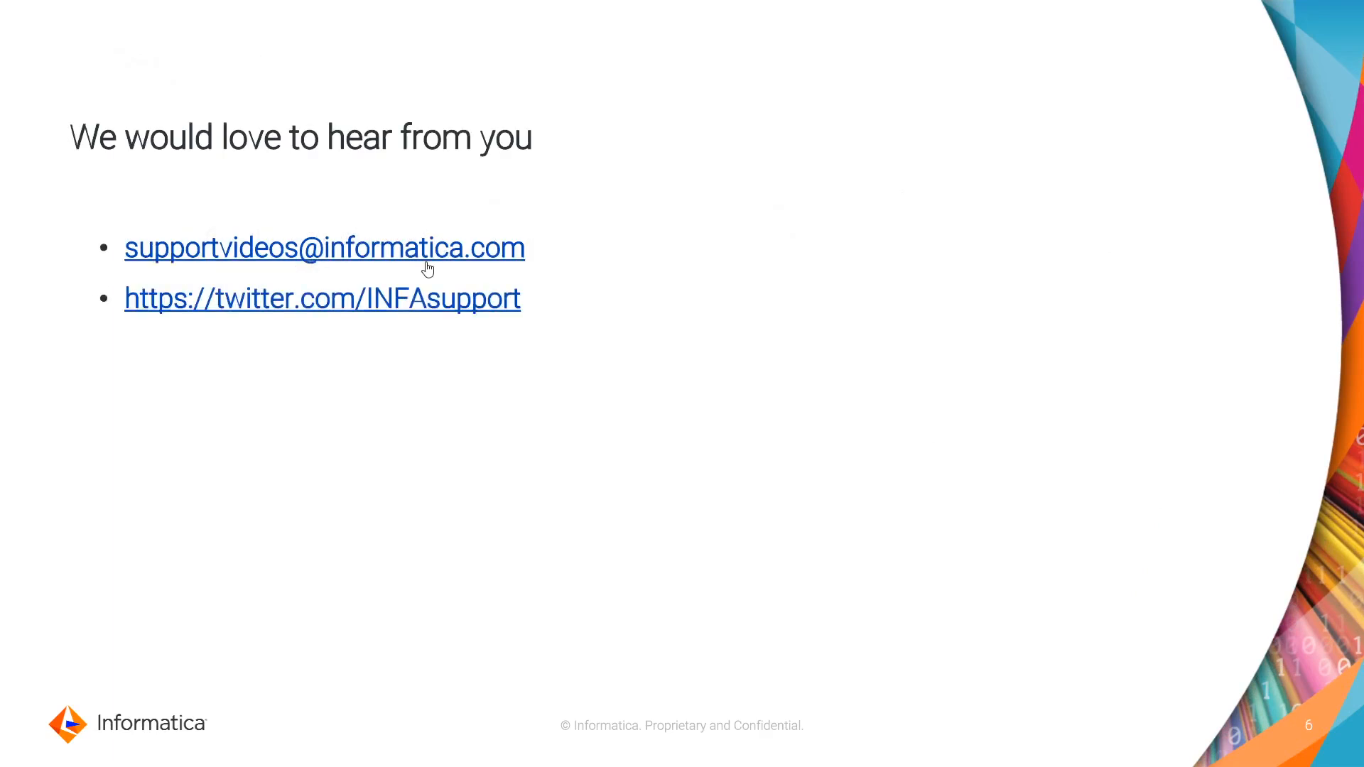